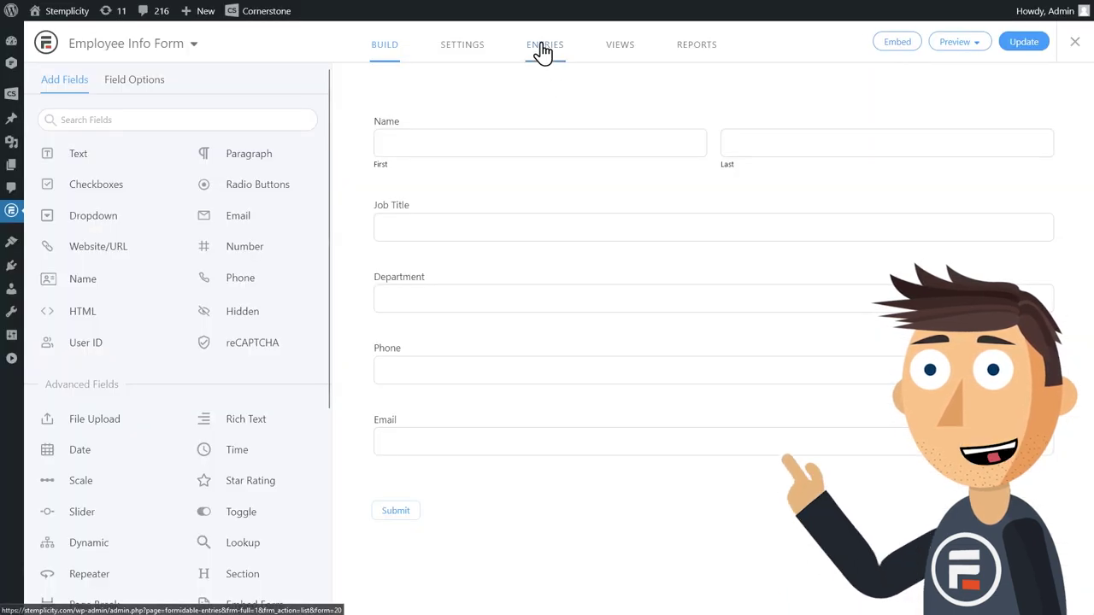
# Step: Review the 51 Employee Info Form entries, then go to the form's Views list
pyautogui.click(542, 49)
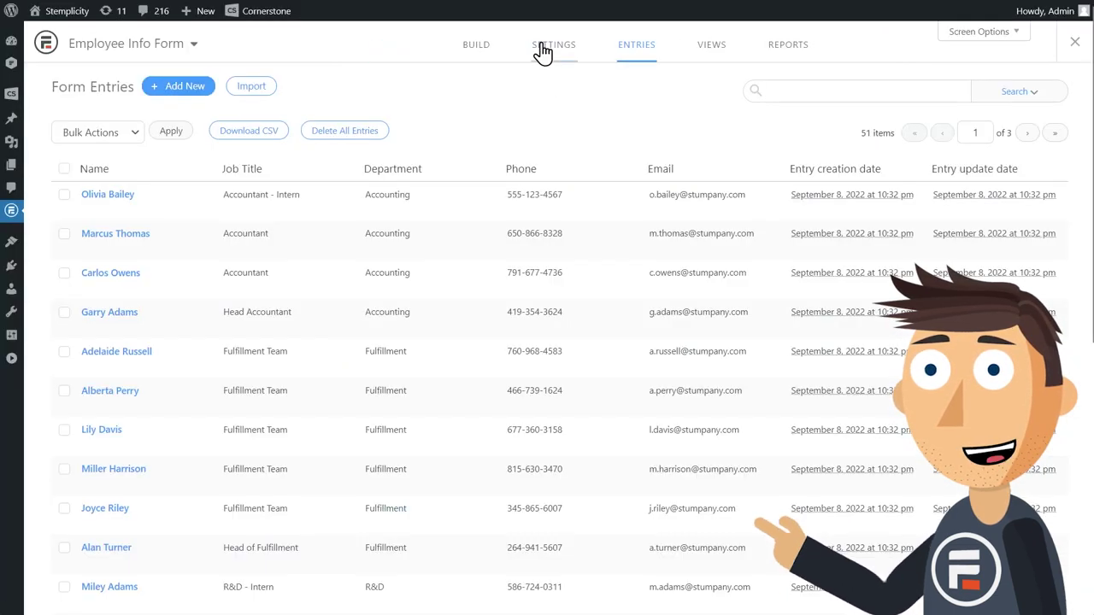
pyautogui.scroll(-1, 368, 256)
pyautogui.scroll(-3, 436, 293)
pyautogui.scroll(-3, 445, 296)
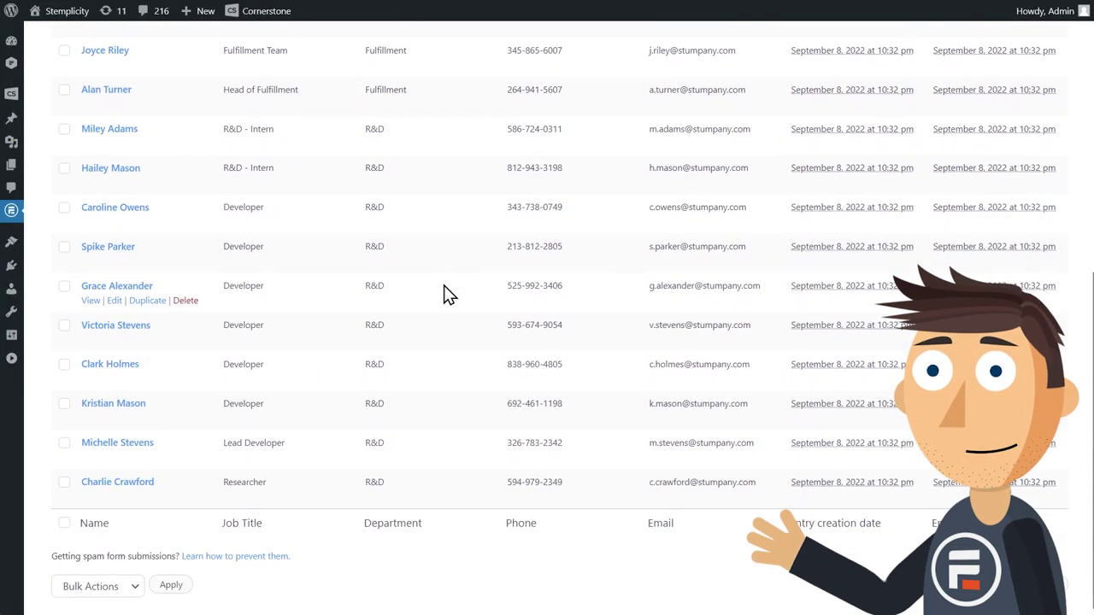
pyautogui.scroll(3, 448, 294)
pyautogui.scroll(3, 446, 296)
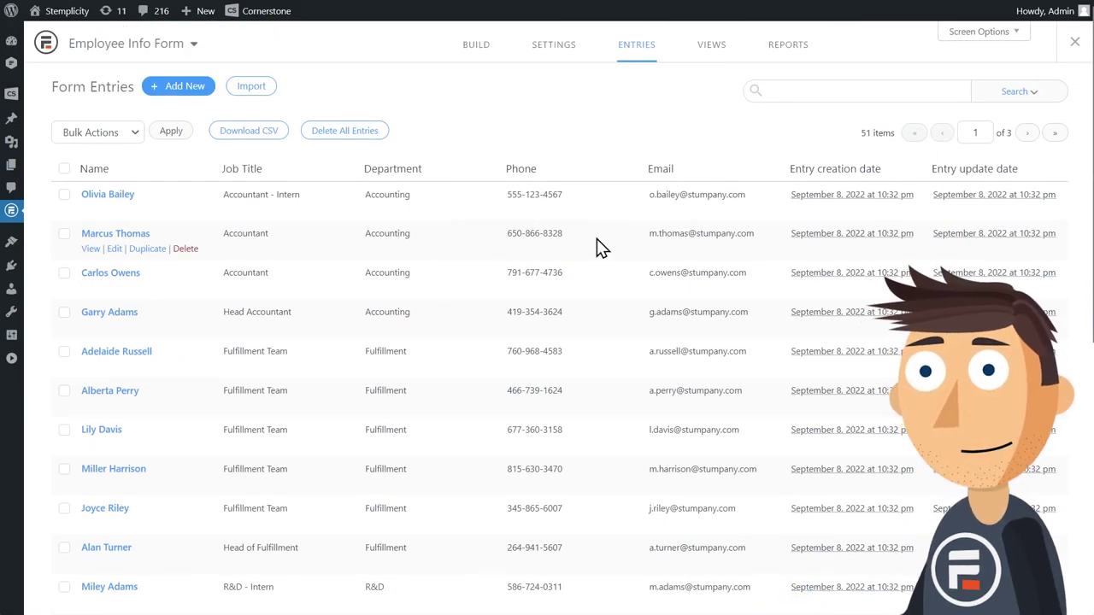
pyautogui.click(476, 46)
pyautogui.click(630, 52)
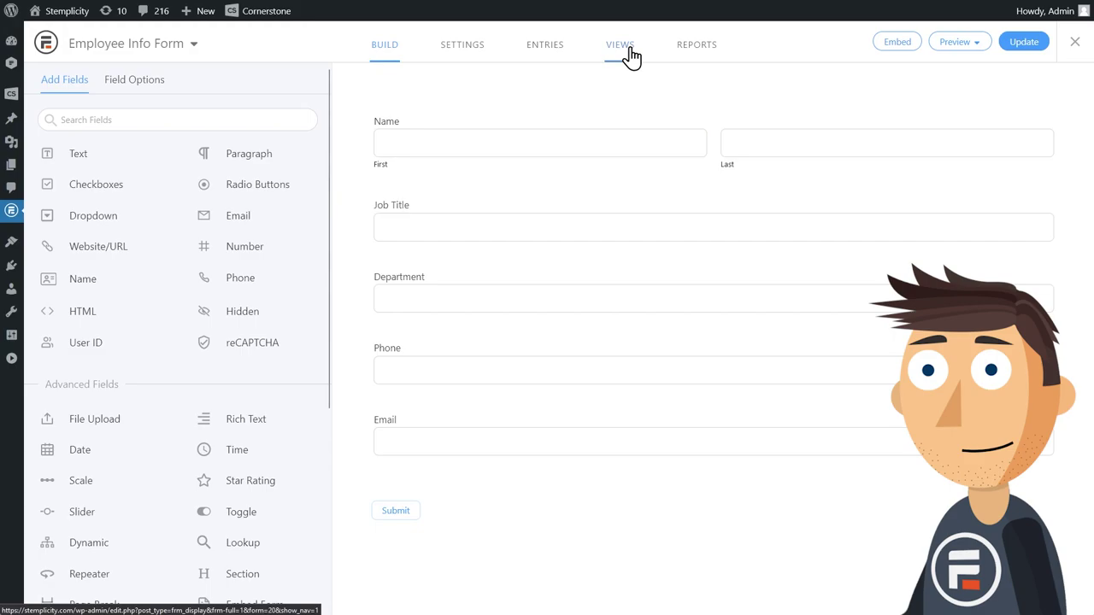
# Step: Start a new Table view named 'Employee Directory'
pyautogui.click(137, 101)
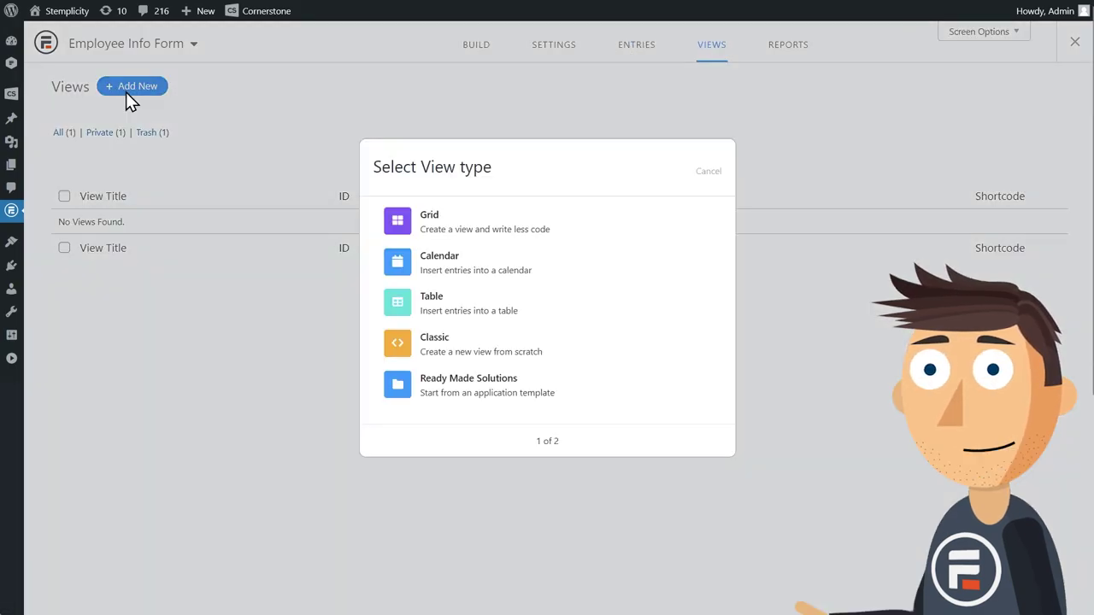
pyautogui.click(438, 316)
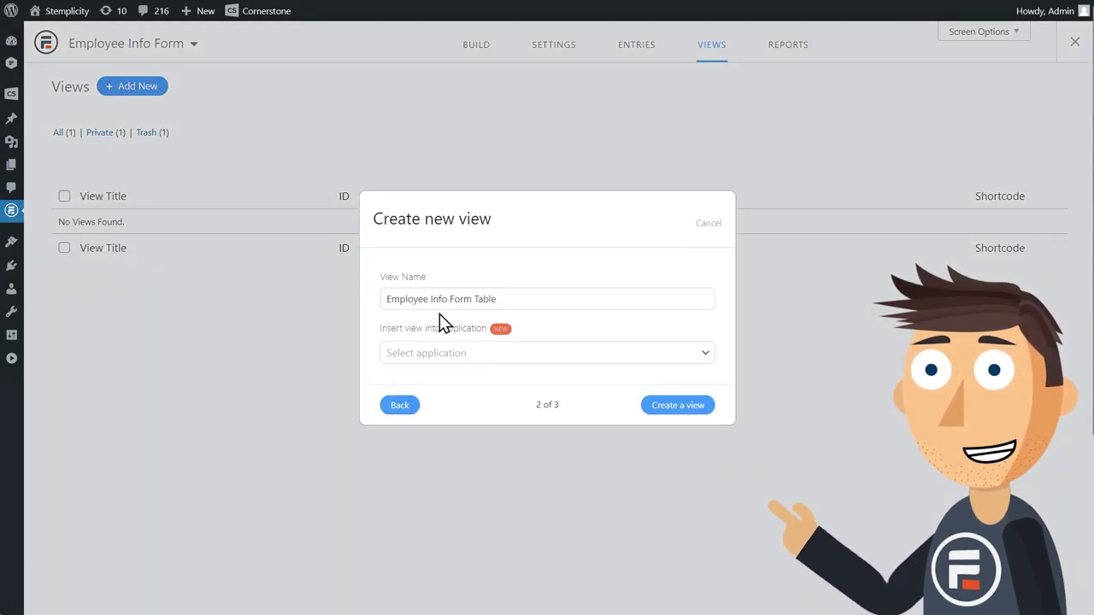
pyautogui.moveTo(433, 299); pyautogui.dragTo(593, 305)
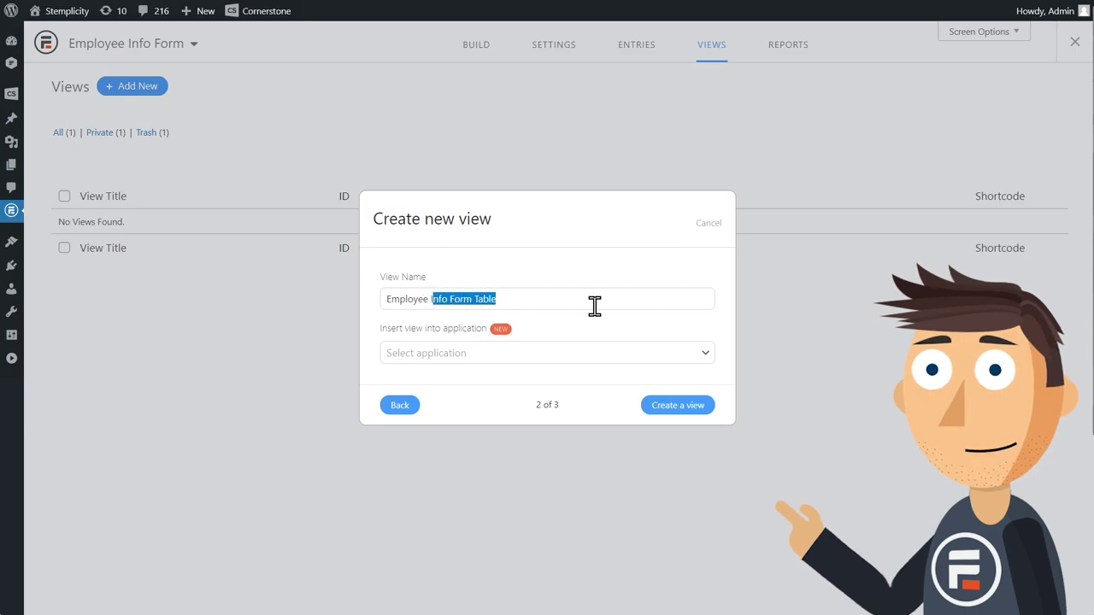
pyautogui.write('Directory')
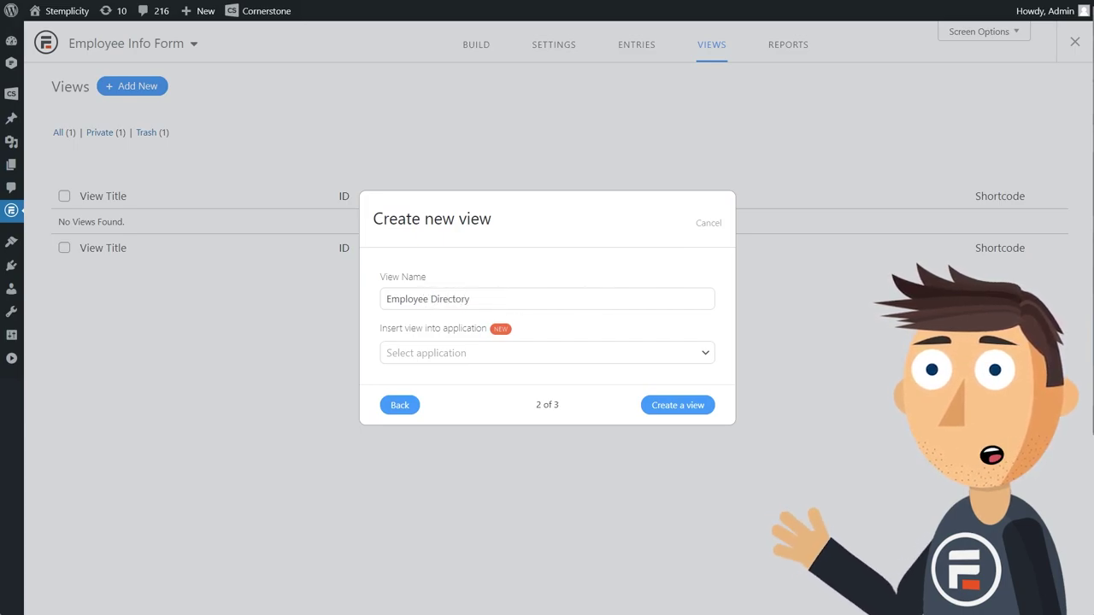
pyautogui.click(694, 408)
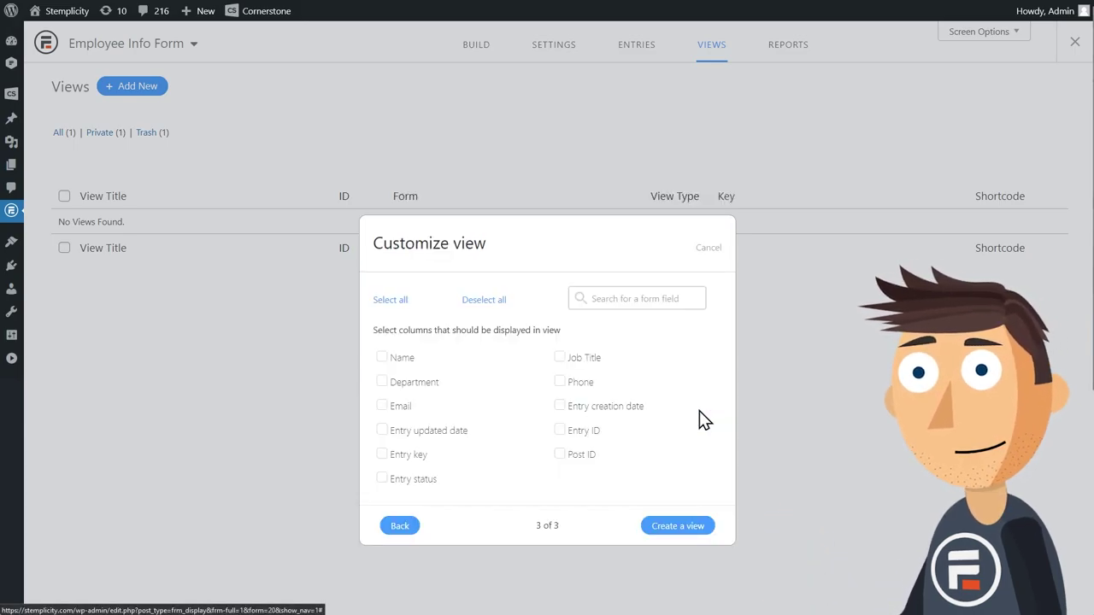
# Step: Include Name, Job Title, Department, Phone and Email columns and create the view
pyautogui.click(391, 361)
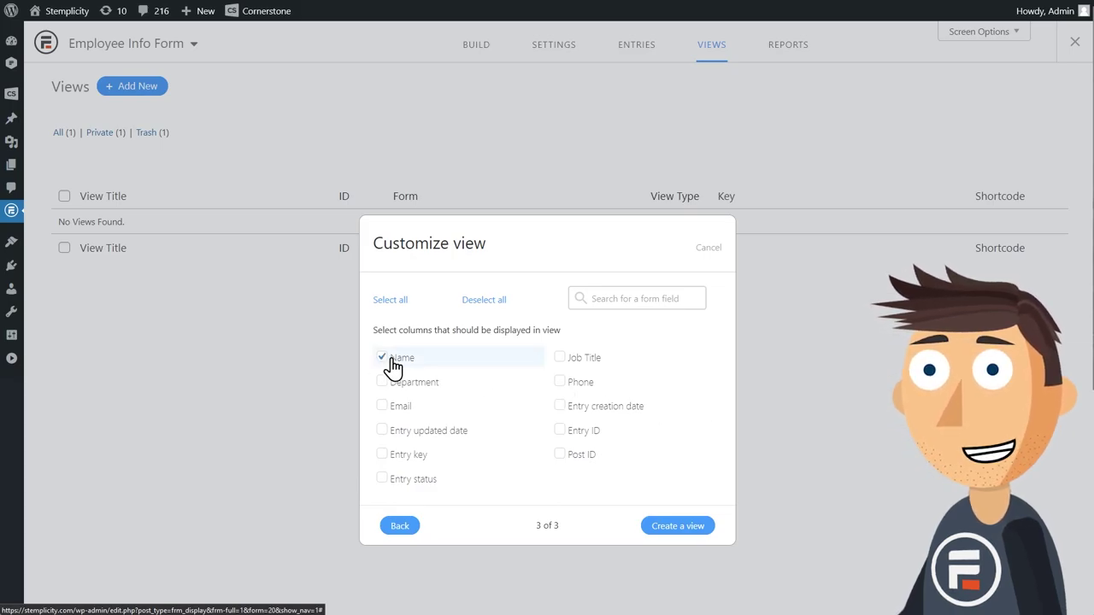
pyautogui.click(560, 360)
pyautogui.click(380, 383)
pyautogui.click(561, 385)
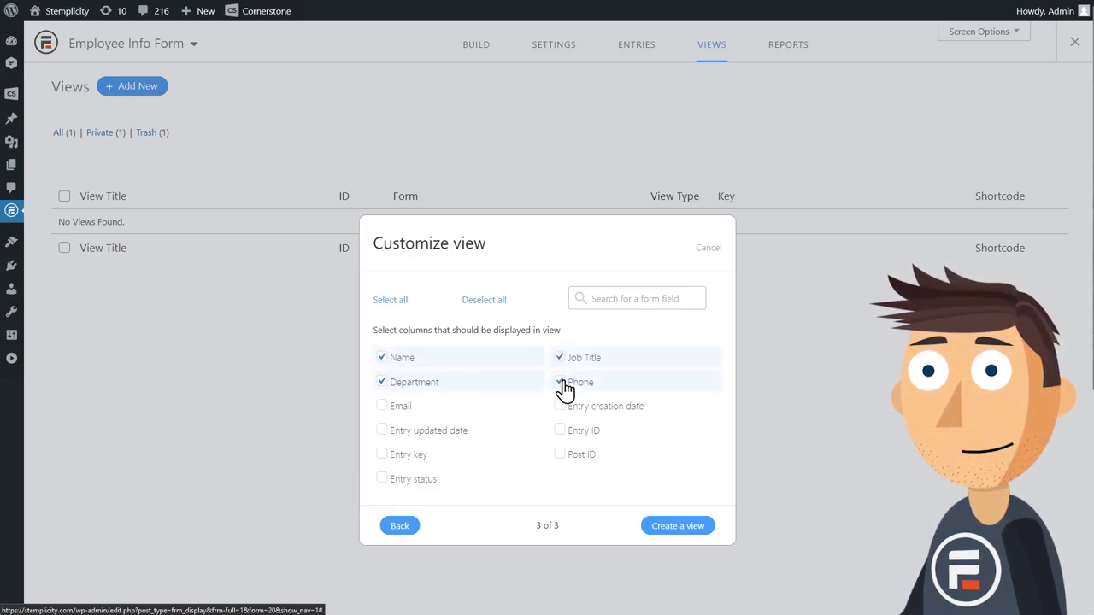
pyautogui.click(389, 410)
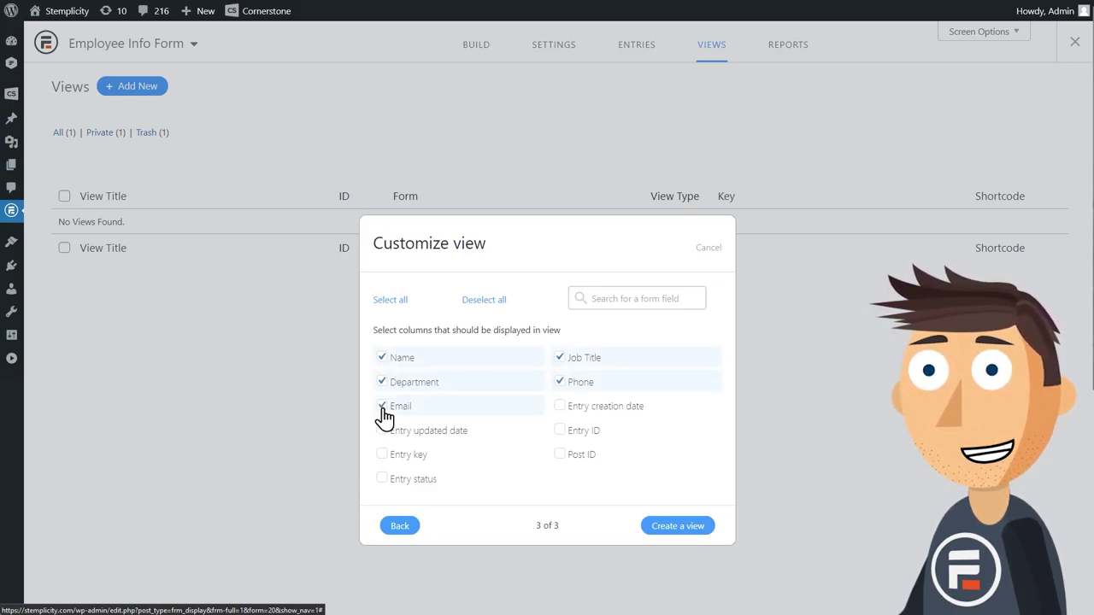
pyautogui.click(667, 528)
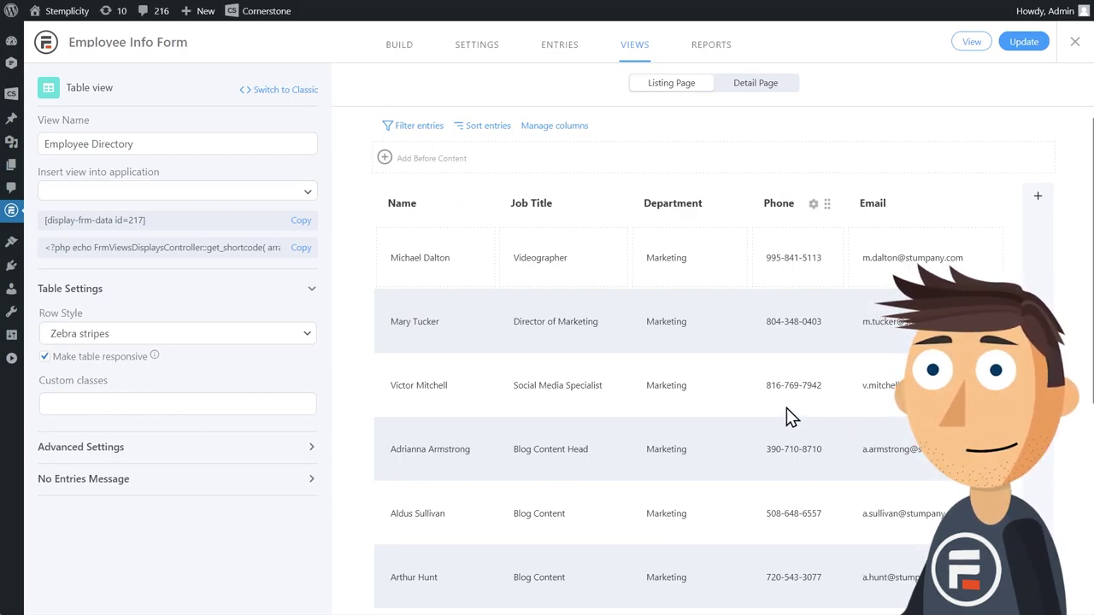
# Step: Set the table's row style to Grid, save, and view it on the live page
pyautogui.click(282, 342)
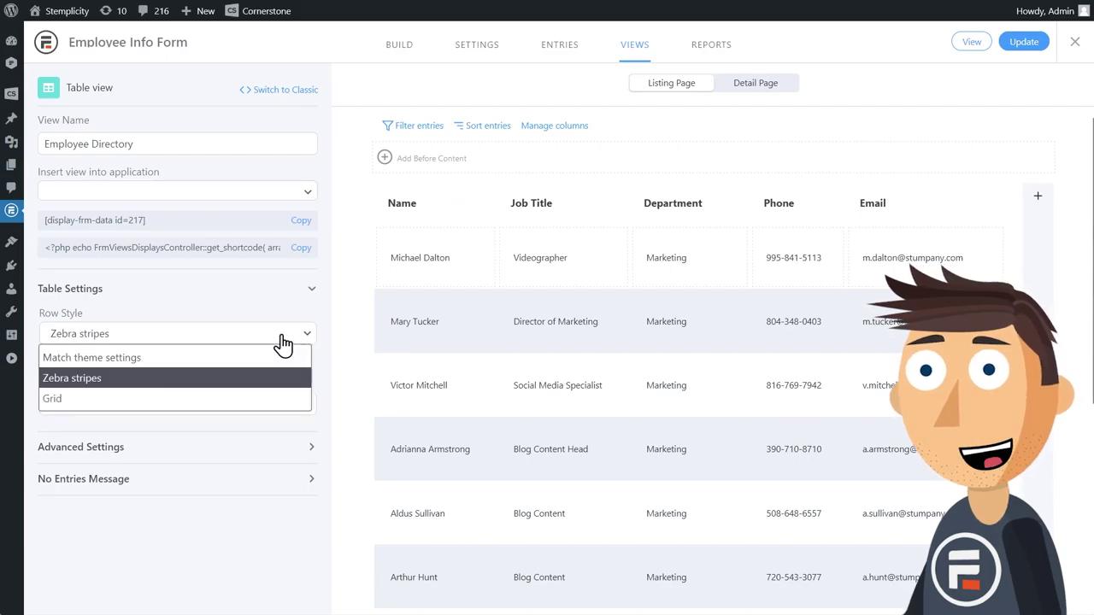
pyautogui.click(252, 404)
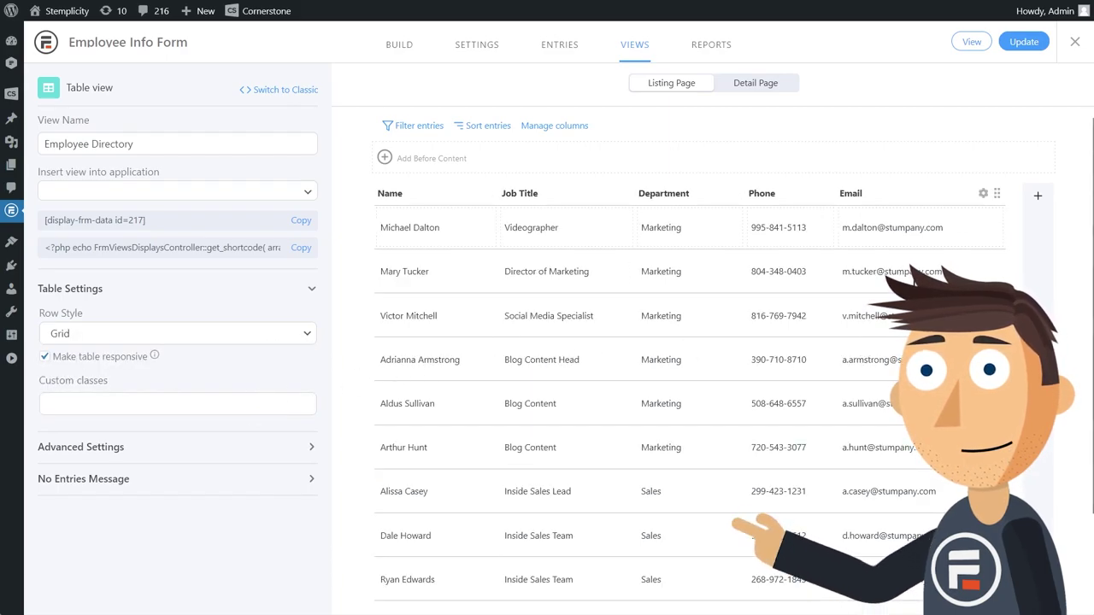
pyautogui.click(1019, 45)
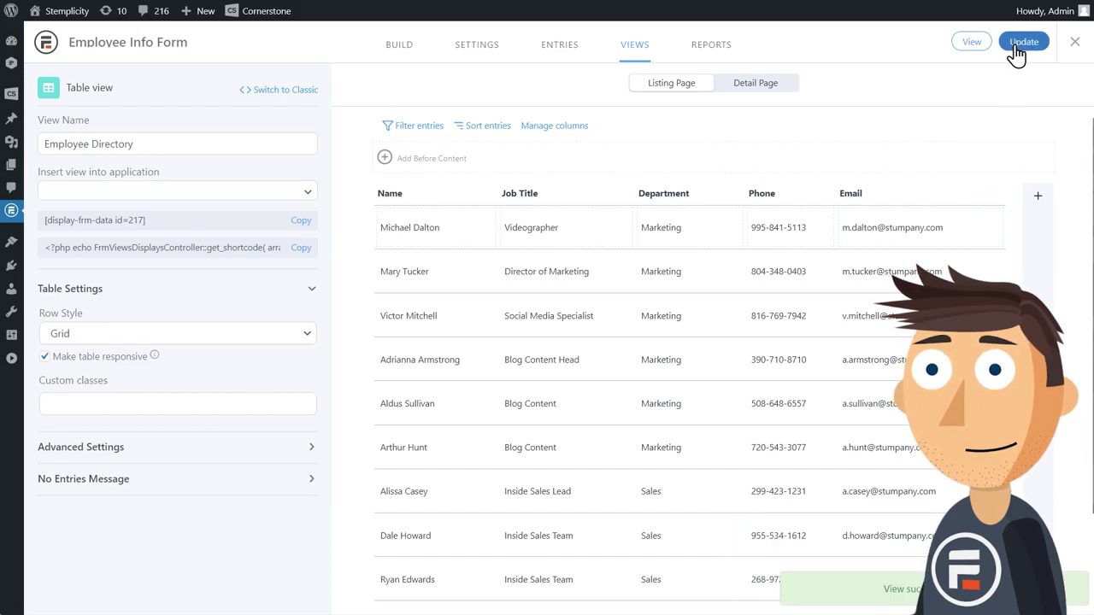
pyautogui.click(973, 47)
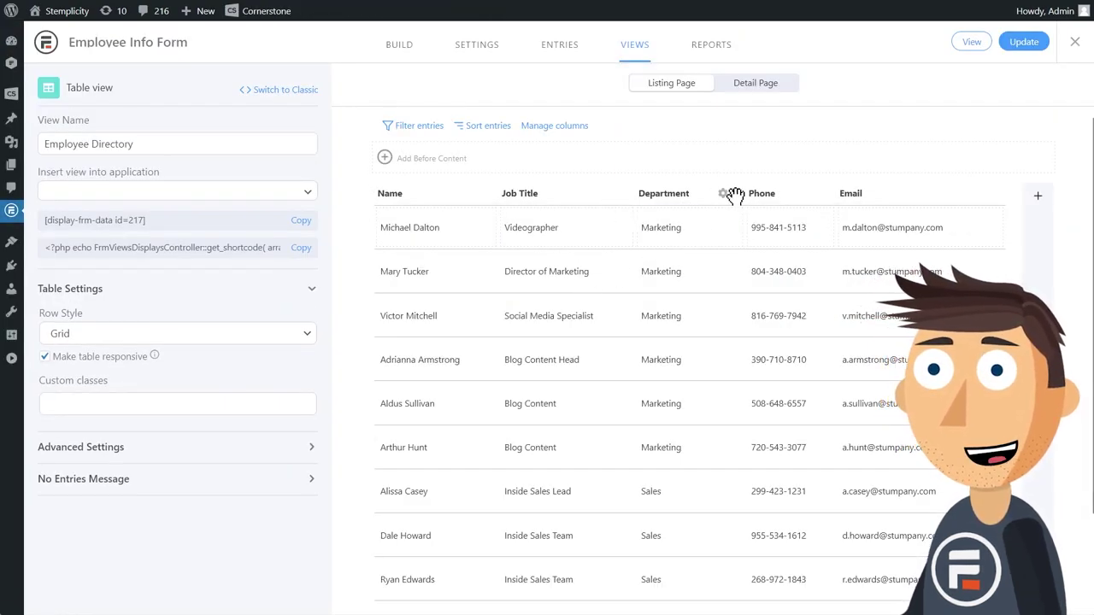
# Step: Move the Department column right after Name and duplicate the Name column
pyautogui.moveTo(739, 195); pyautogui.dragTo(490, 207)
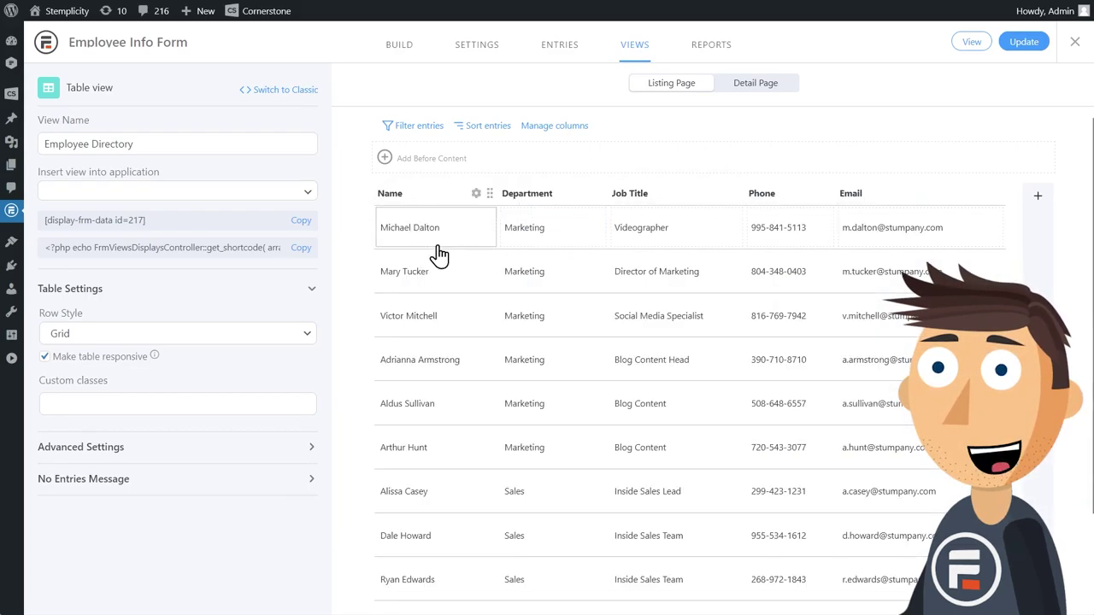
pyautogui.moveTo(436, 227)
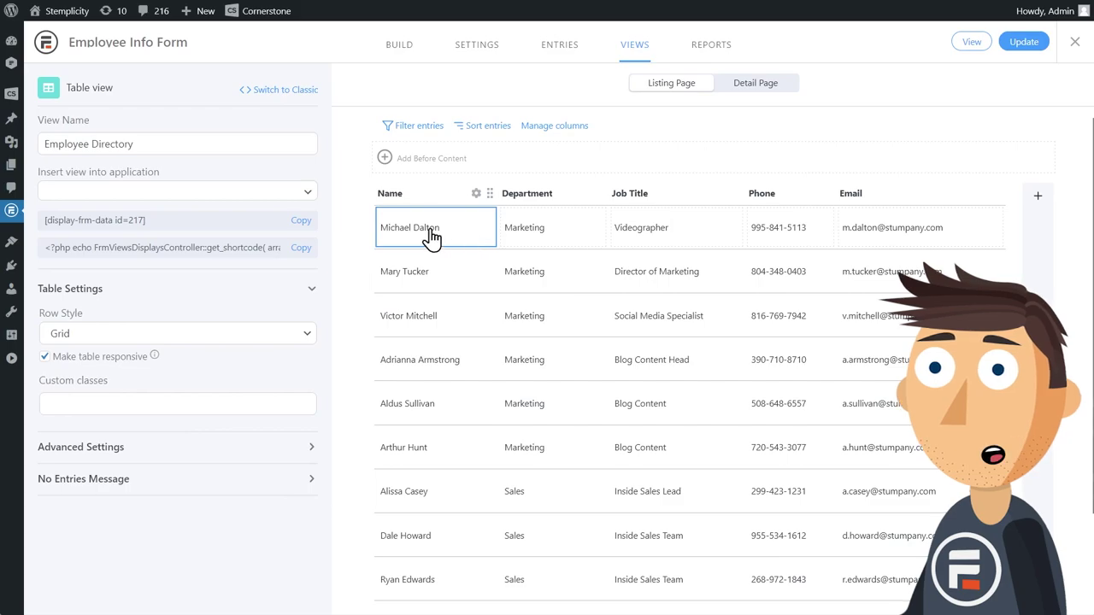
pyautogui.click(477, 195)
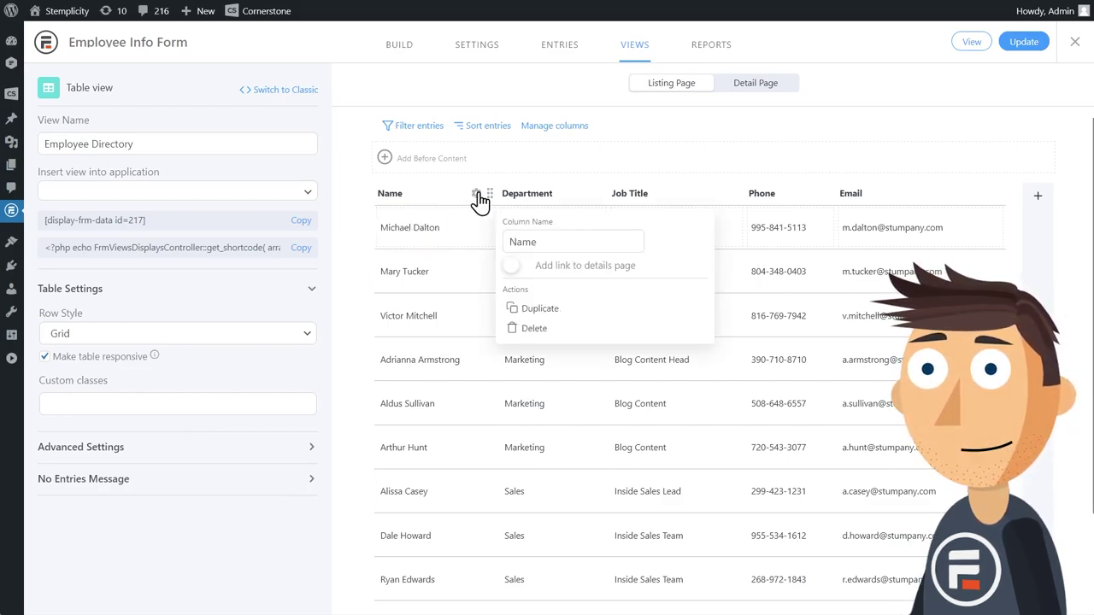
pyautogui.click(542, 310)
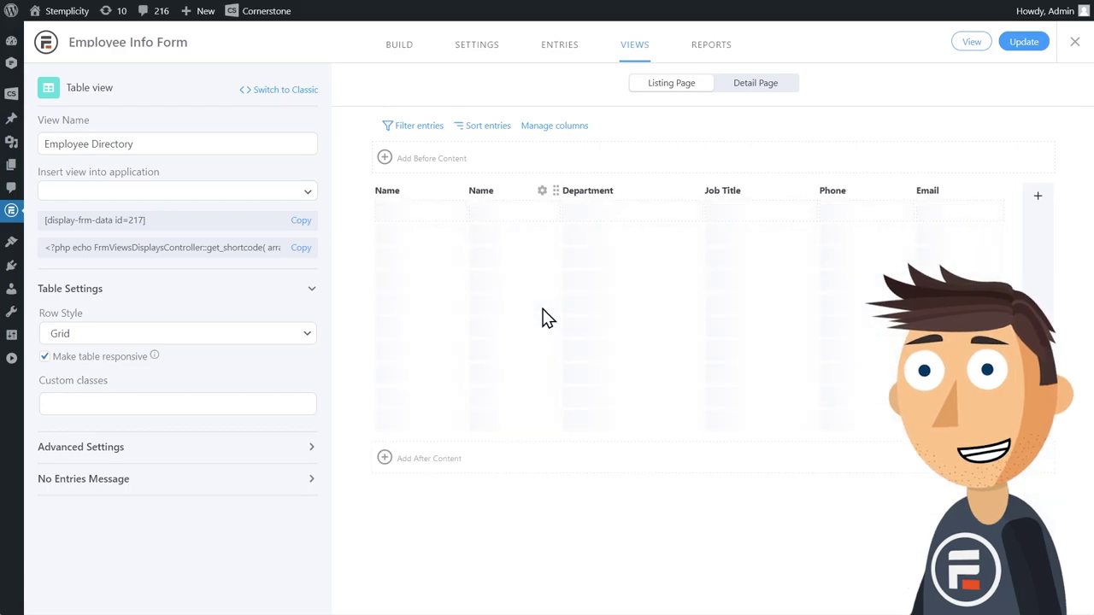
# Step: Title the two name columns 'First Name' and 'Last Name', then edit First Name cell content
pyautogui.click(456, 195)
pyautogui.write('First Name')
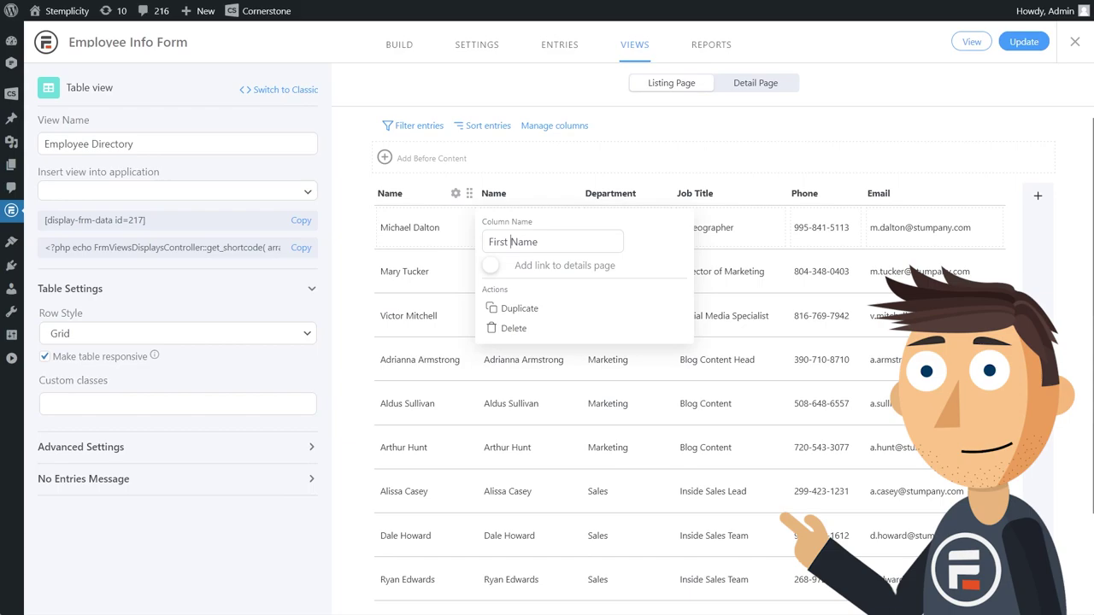
pyautogui.click(522, 200)
pyautogui.click(560, 194)
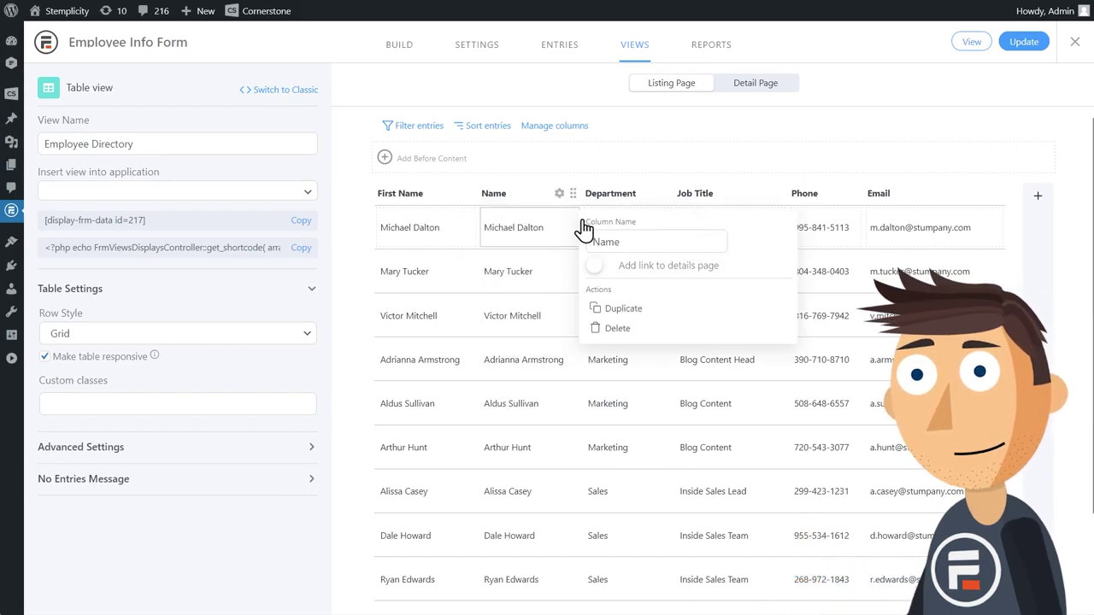
pyautogui.click(593, 242)
pyautogui.write('Last')
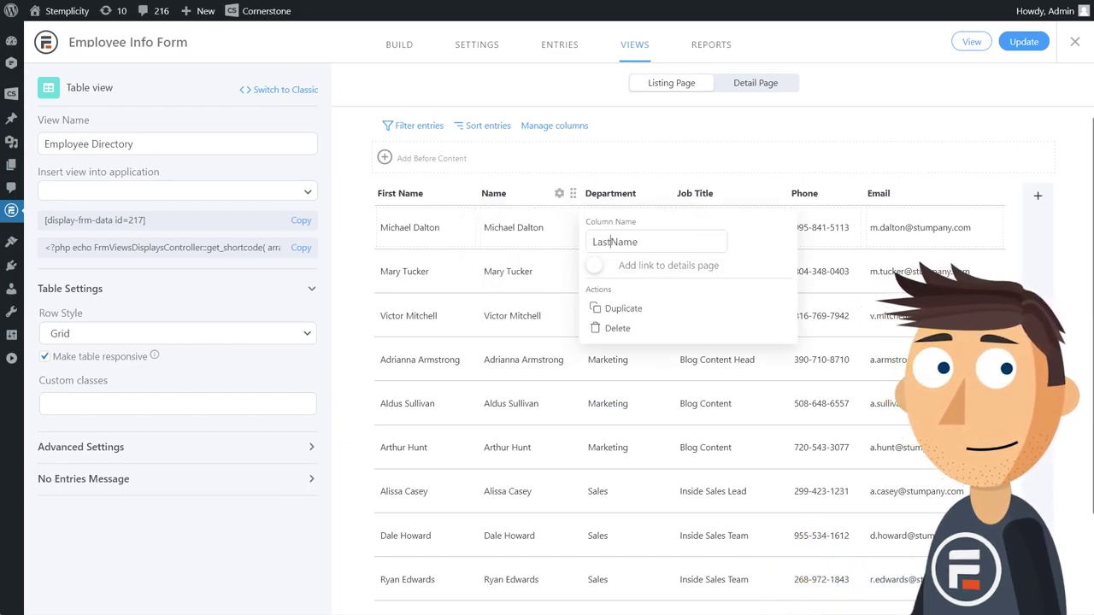
pyautogui.click(665, 183)
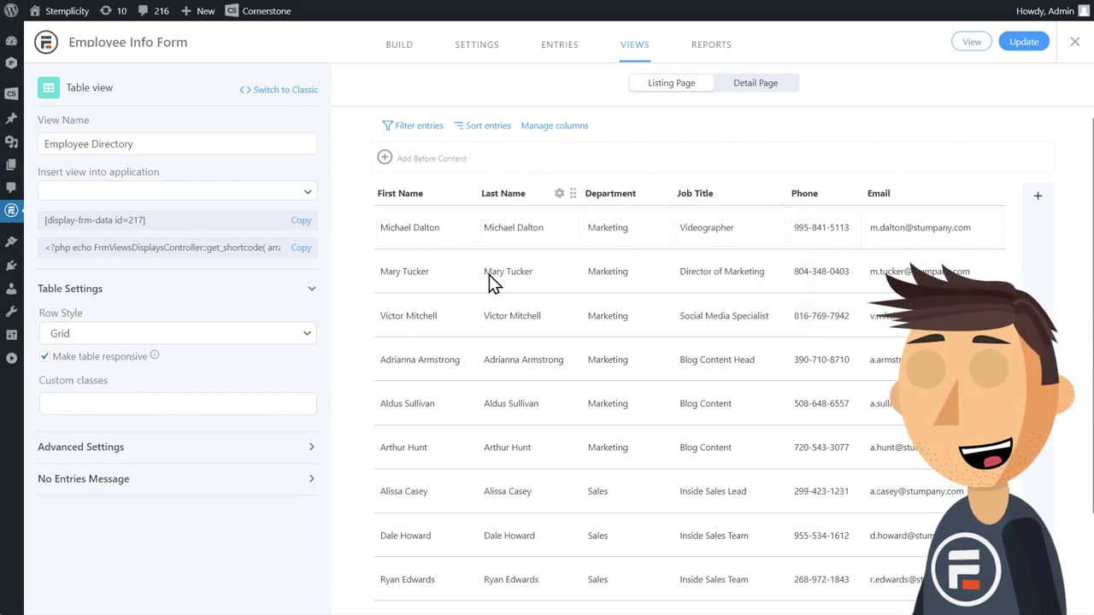
pyautogui.moveTo(424, 228)
pyautogui.click(435, 241)
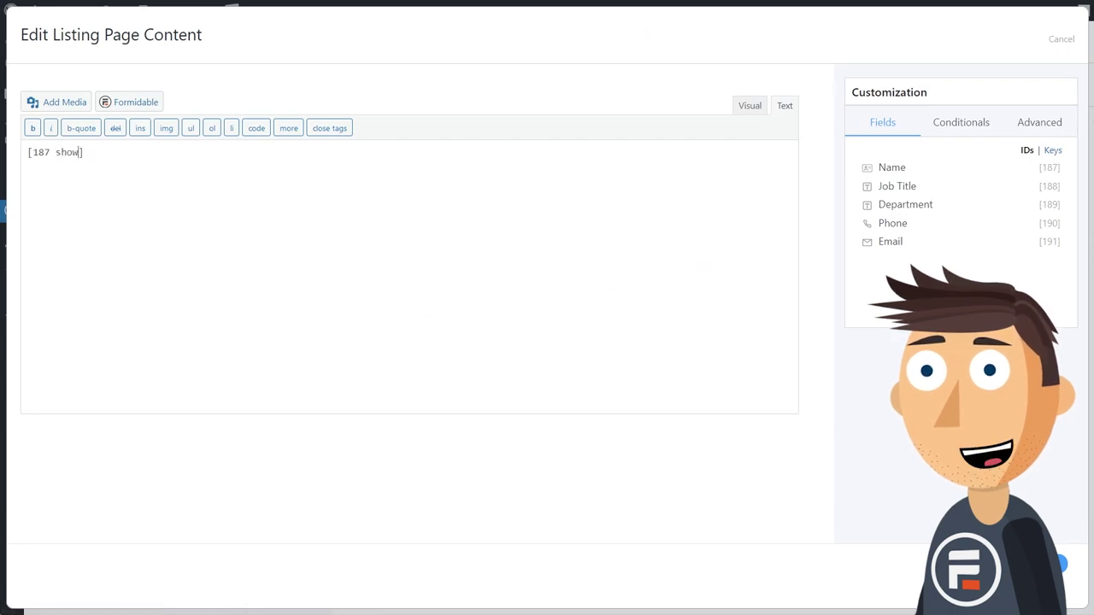
# Step: Set First Name cells to [187 show="first"] and Last Name cells to [187 show="last"]
pyautogui.write('=')
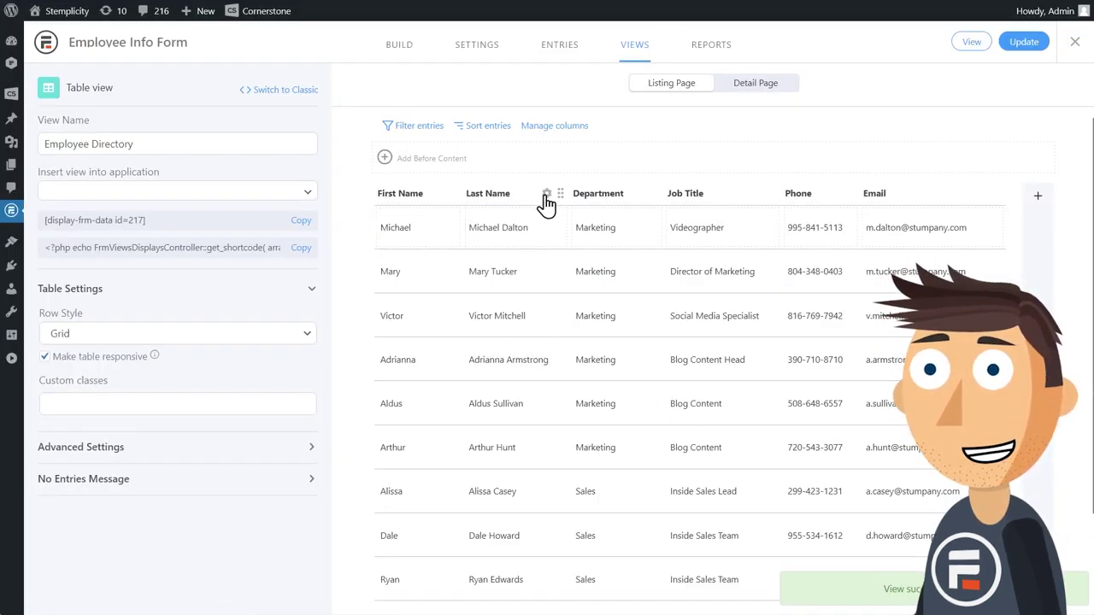
pyautogui.click(536, 224)
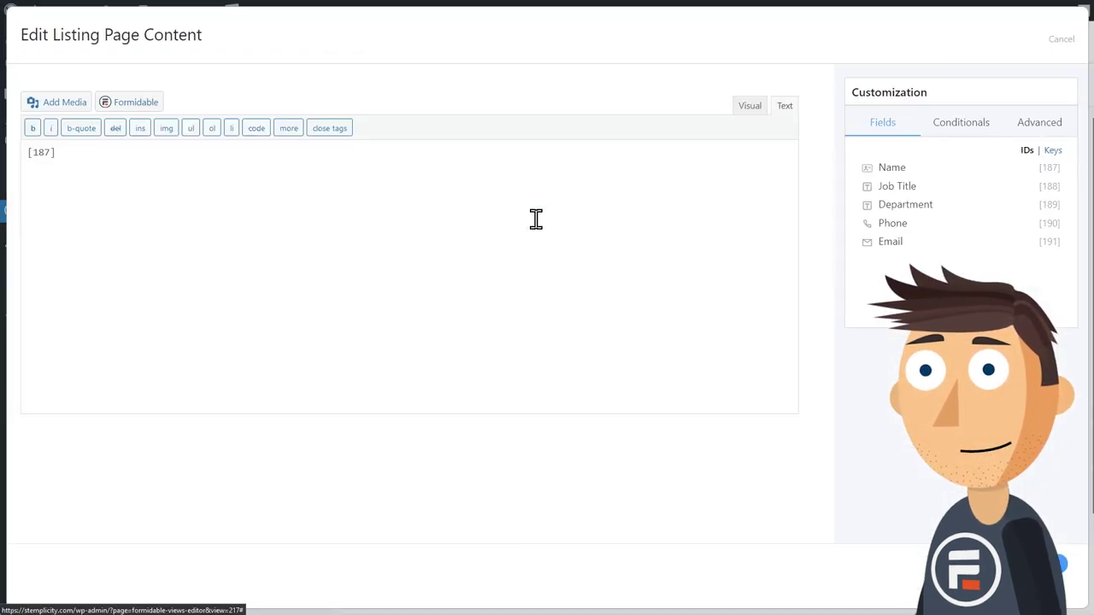
pyautogui.click(49, 152)
pyautogui.write('show')
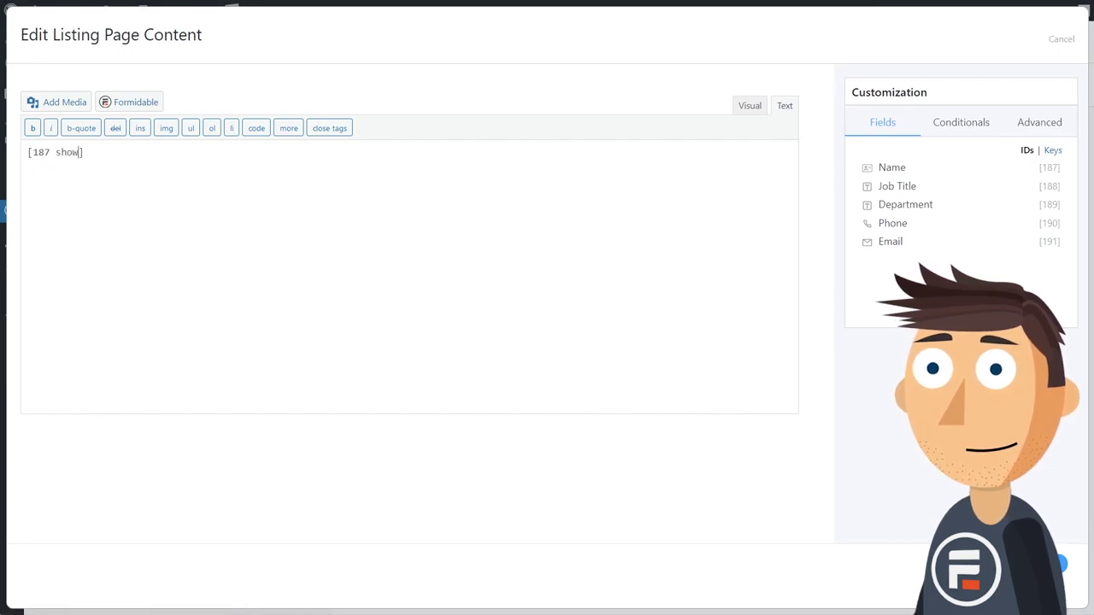
pyautogui.write('="last')
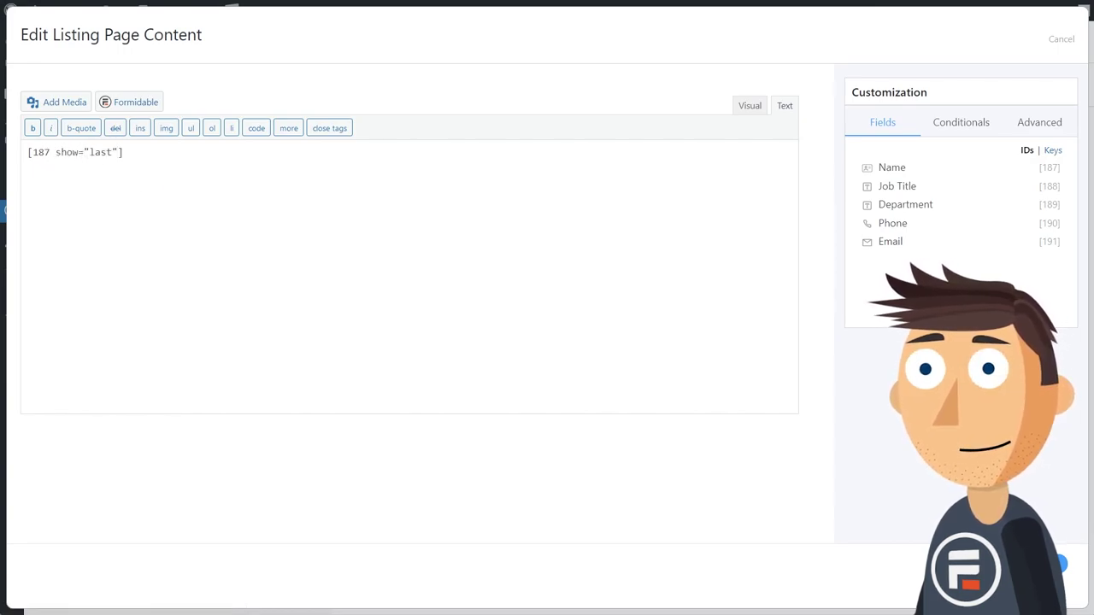
pyautogui.click(817, 557)
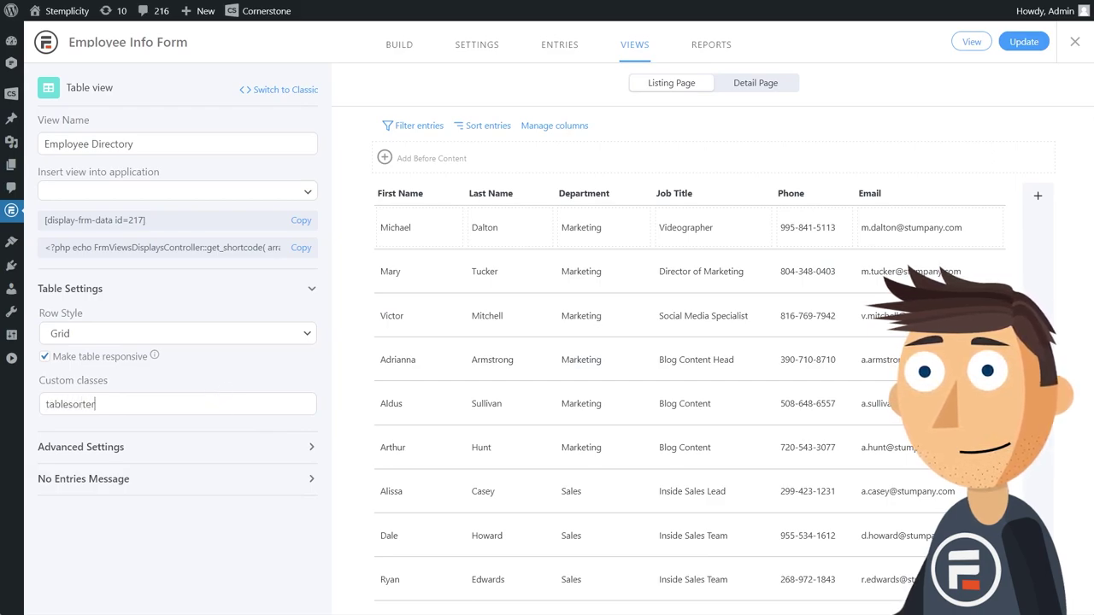
# Step: Set the view's Page Size to 25 under Advanced Settings
pyautogui.click(256, 448)
pyautogui.click(254, 484)
pyautogui.write('25')
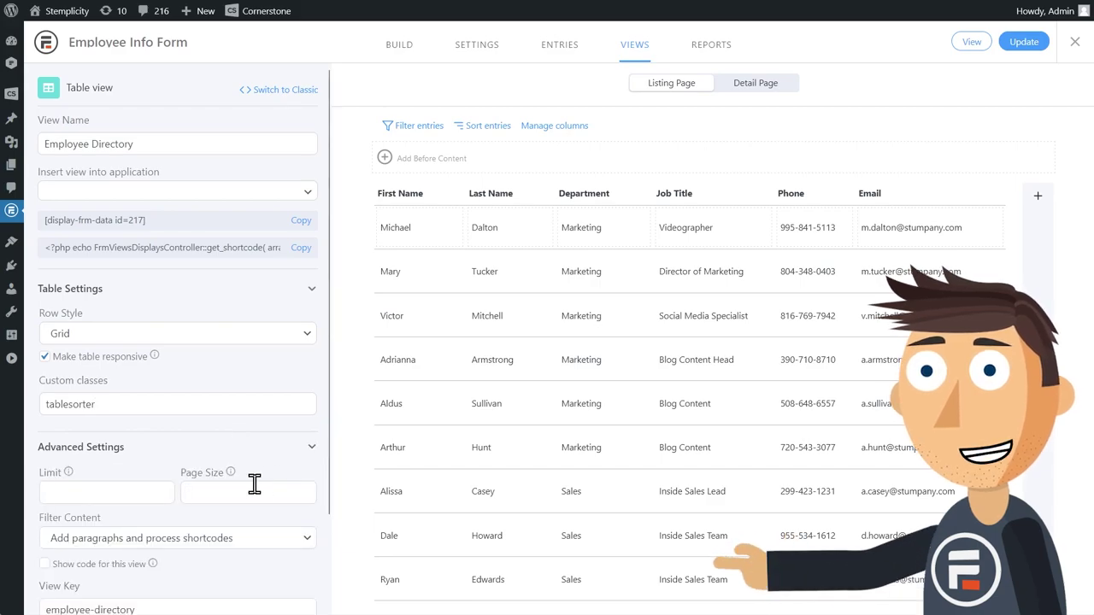
pyautogui.click(345, 429)
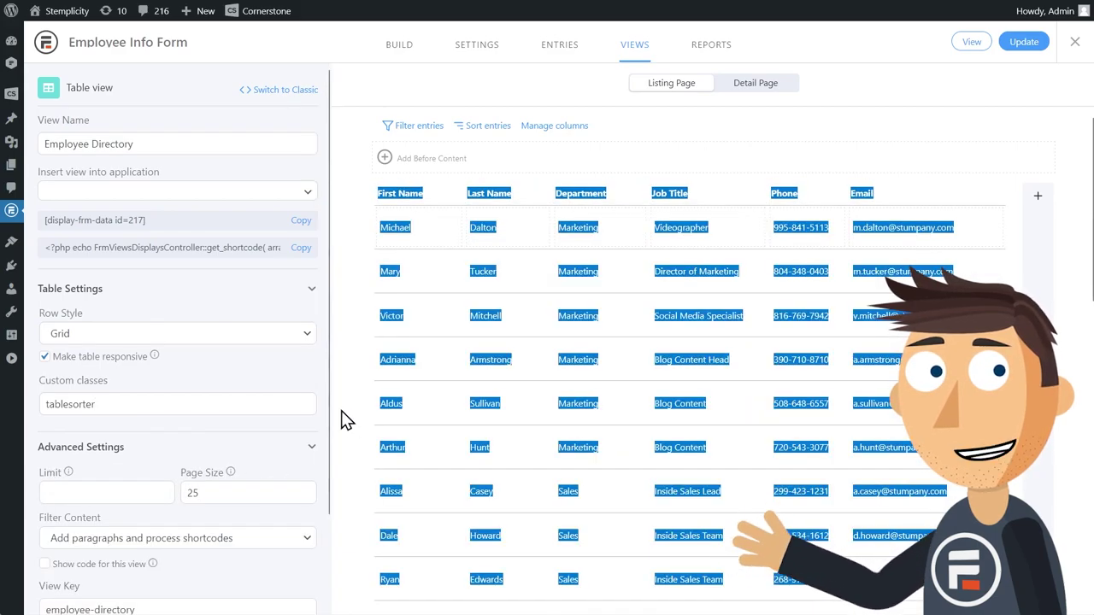
pyautogui.click(340, 416)
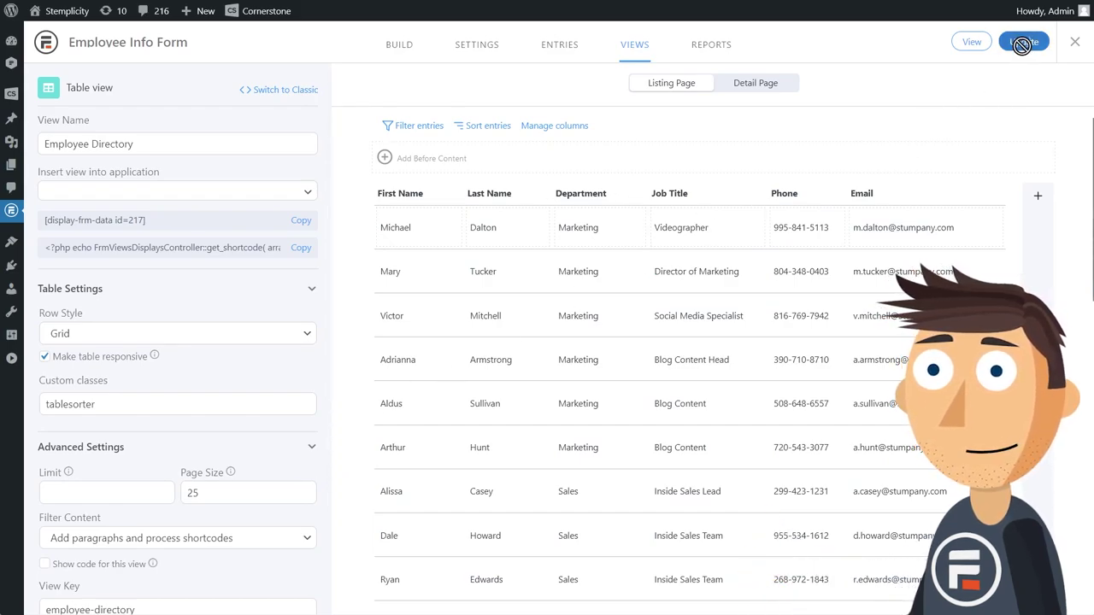
# Step: Open the live Employee Directory page and sort the table by Last Name, then Department
pyautogui.click(971, 45)
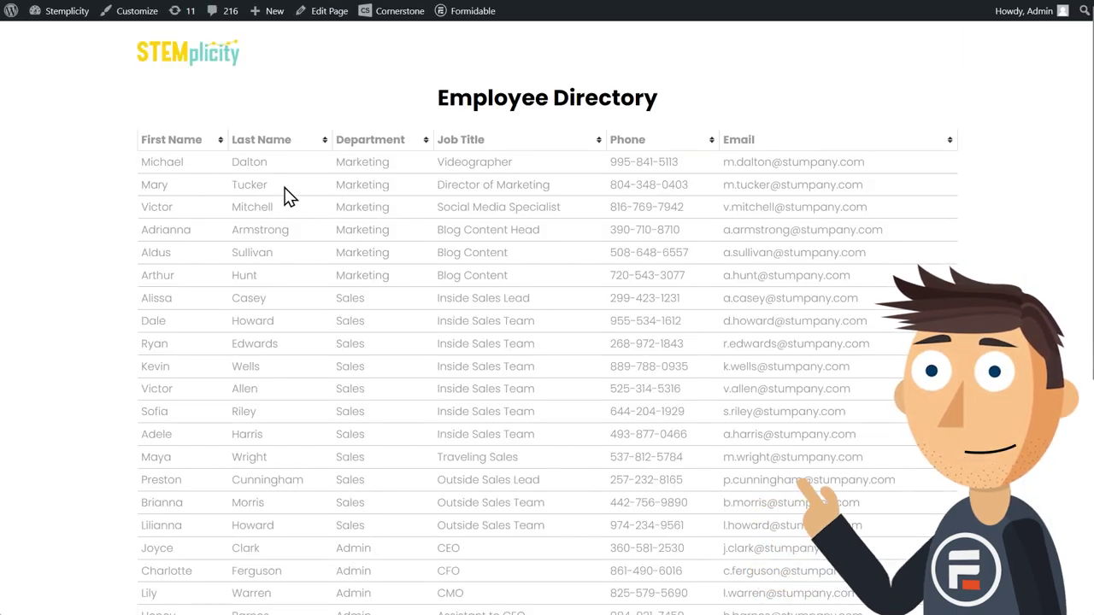
pyautogui.click(305, 142)
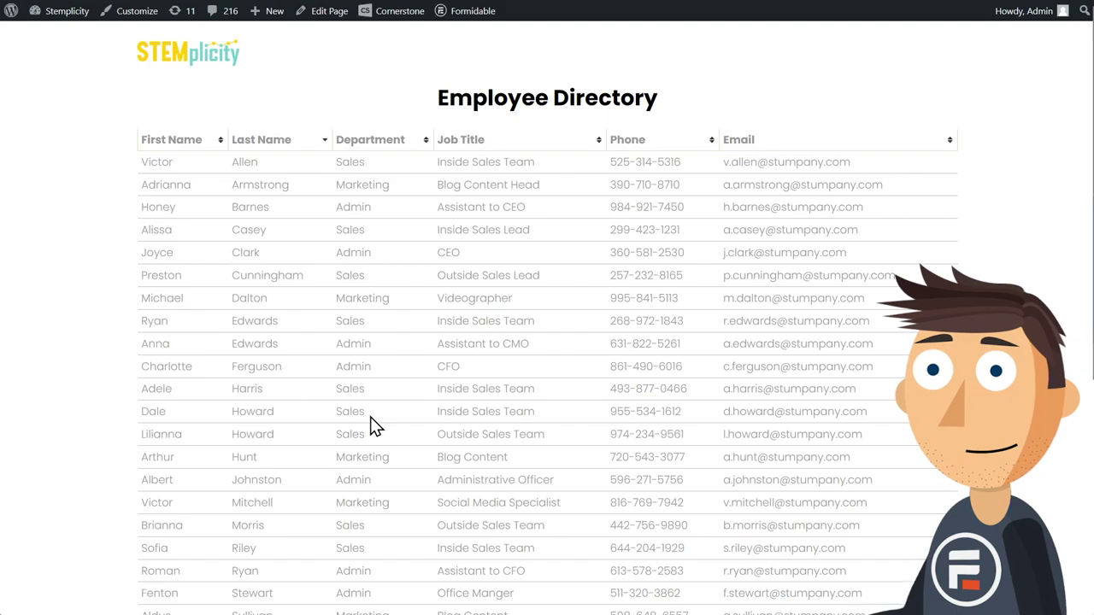
pyautogui.click(393, 140)
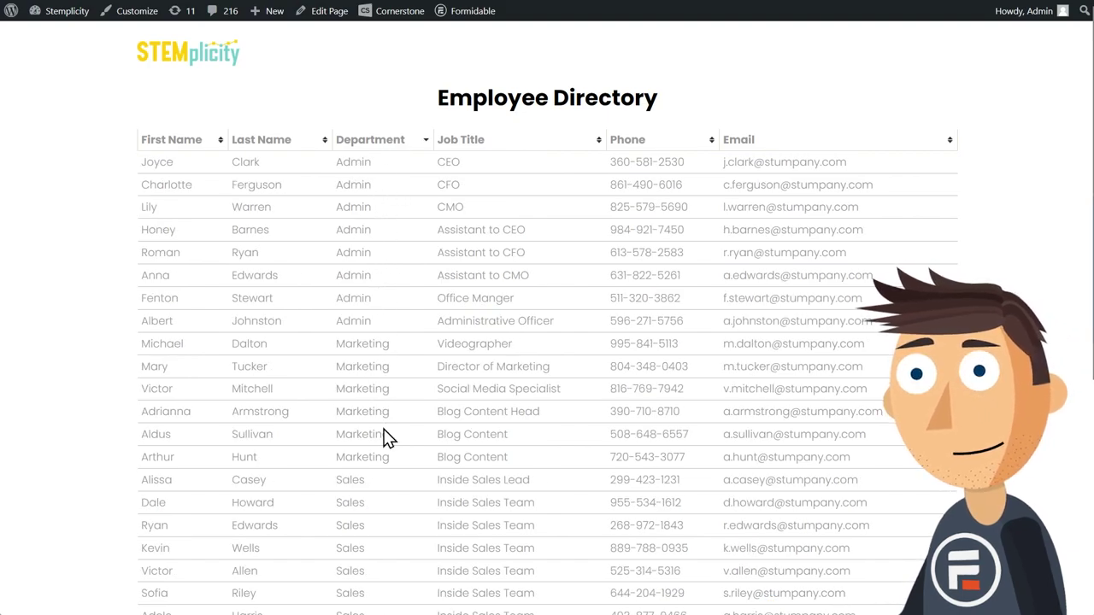